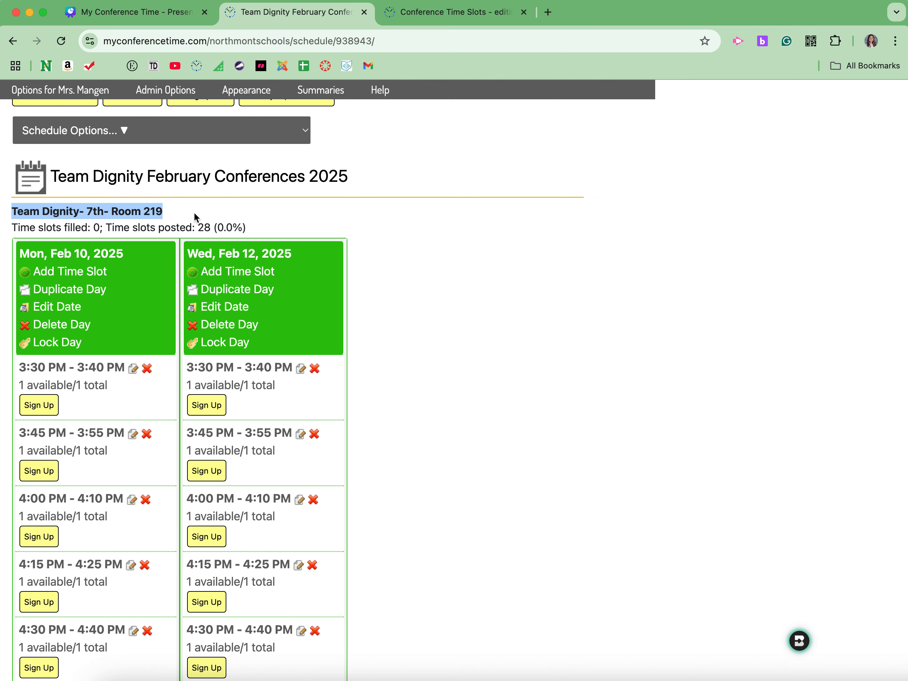
Step: Open the date editing form for Wed, Feb 12, 2025 and leave it without saving
click(453, 310)
scroll(454, 309, down, 3)
scroll(454, 309, up, 2)
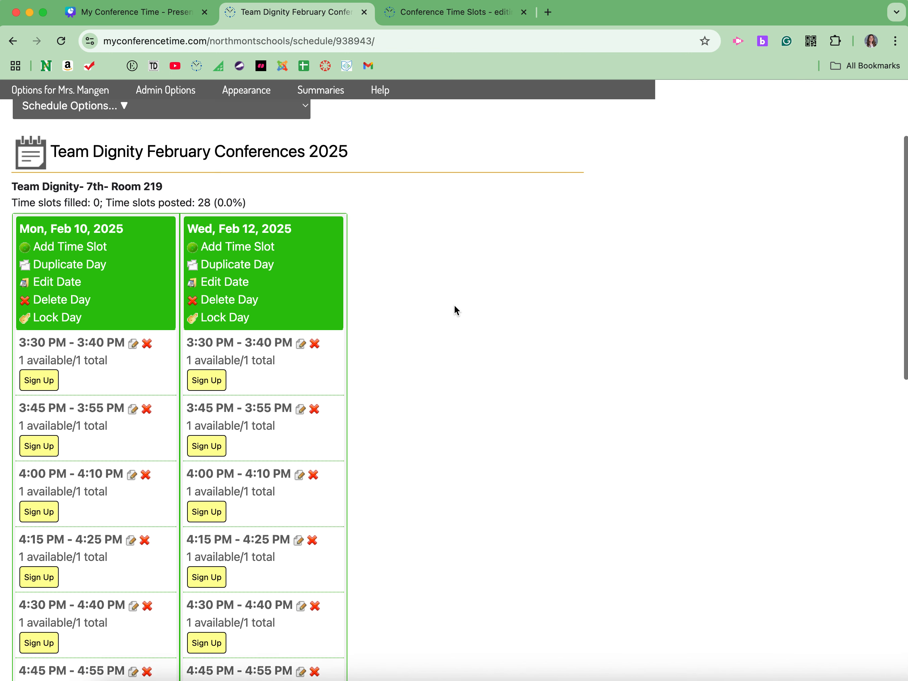
scroll(455, 307, up, 1)
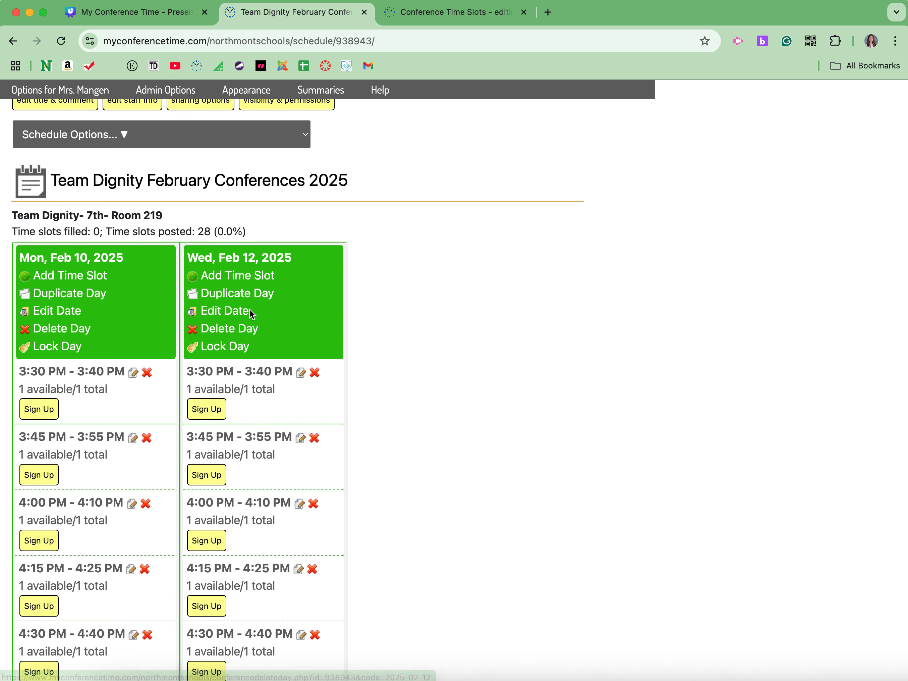
click(220, 313)
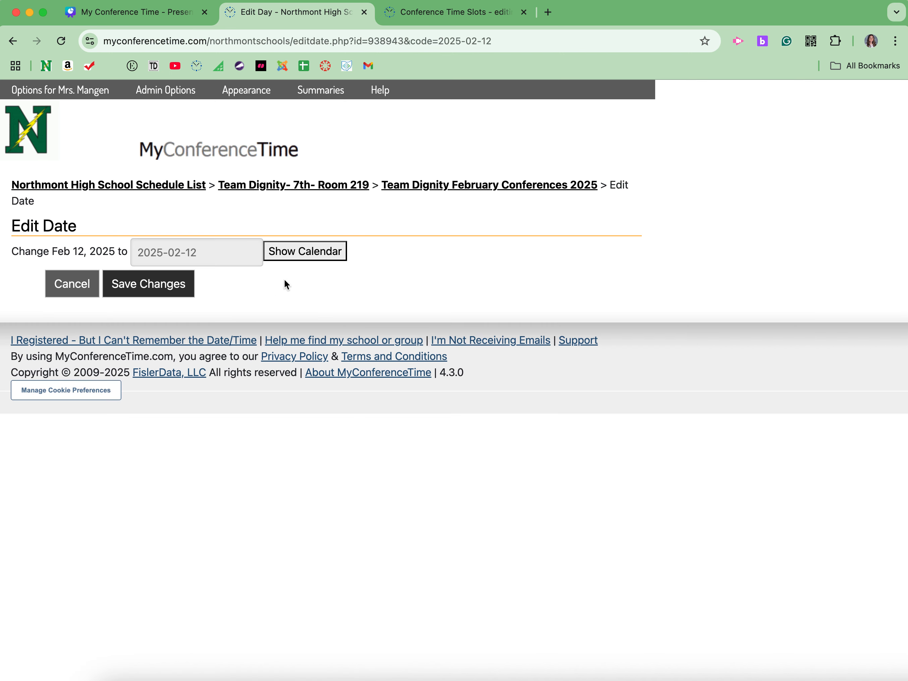
click(78, 285)
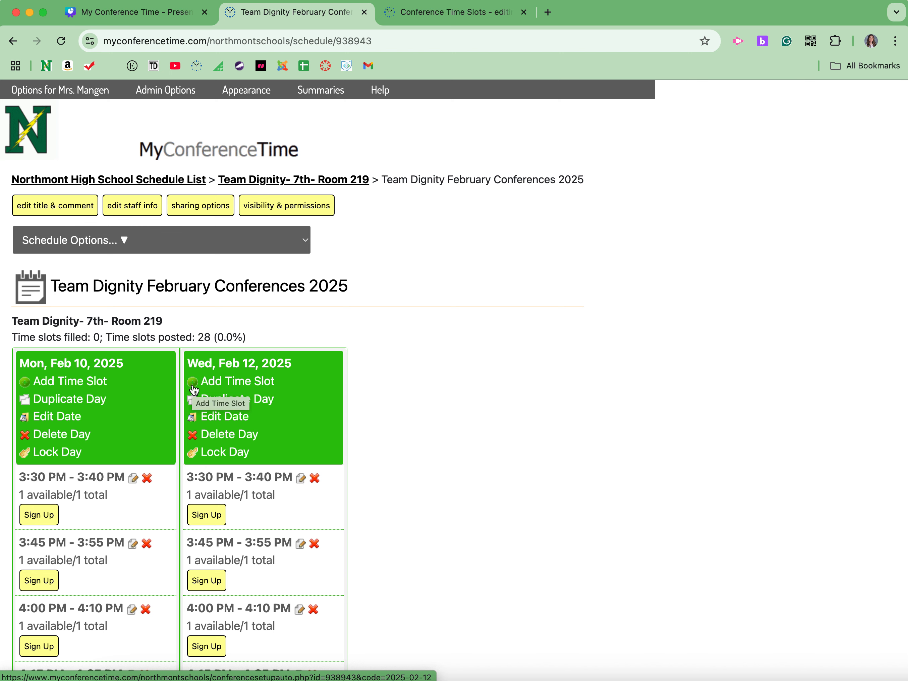
Step: Review the Add Time Slots form for Wed, Feb 12, 2025 and close it without adding any slots
click(227, 382)
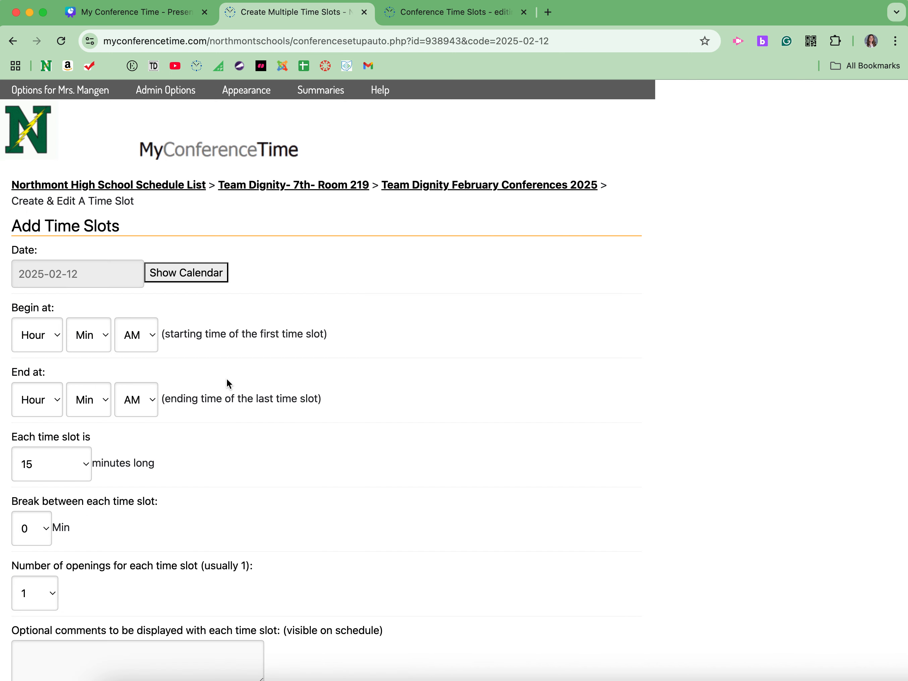
scroll(199, 514, down, 5)
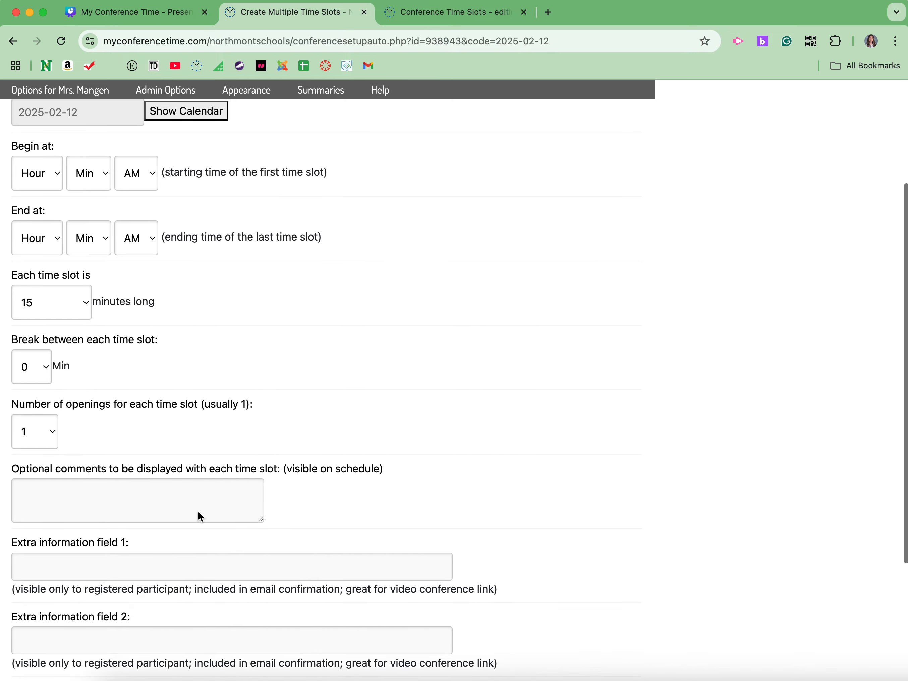
scroll(198, 510, down, 3)
click(126, 639)
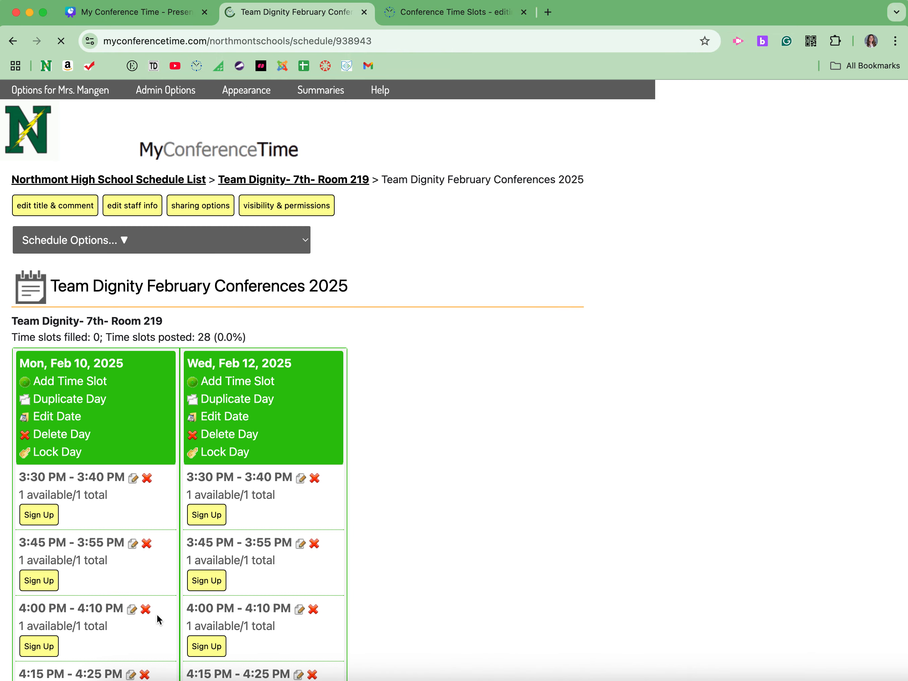
Step: Examine the conference time slots listed under Mon, Feb 10 and Wed, Feb 12
scroll(396, 441, down, 6)
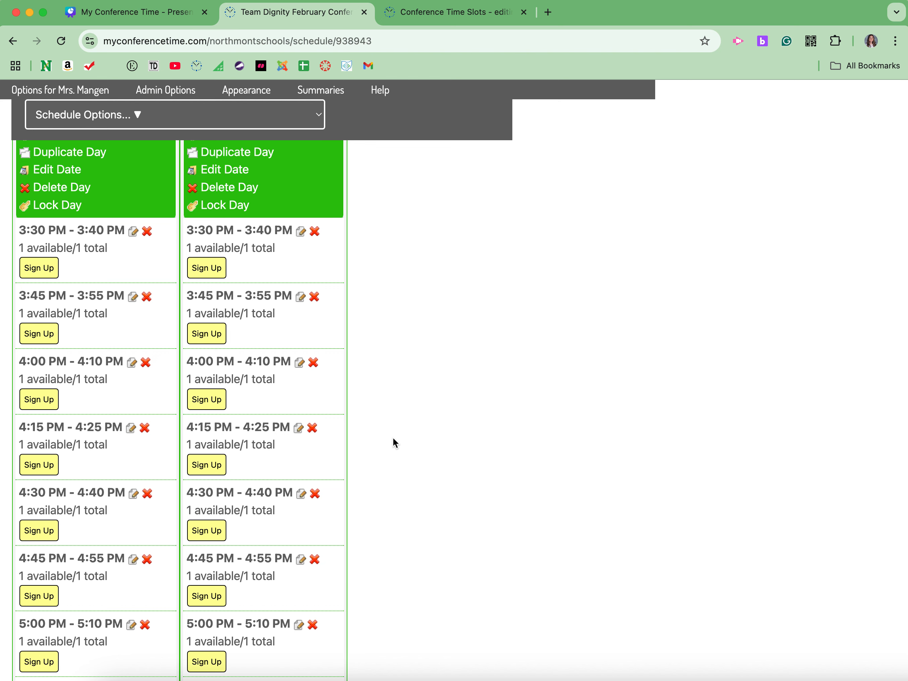
scroll(393, 438, down, 1)
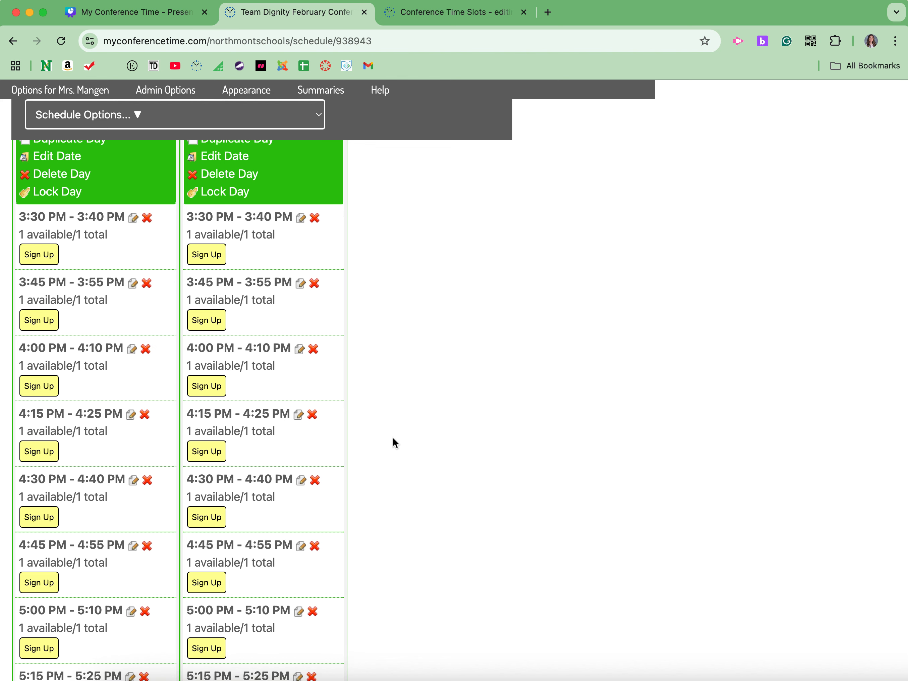
scroll(393, 437, down, 1)
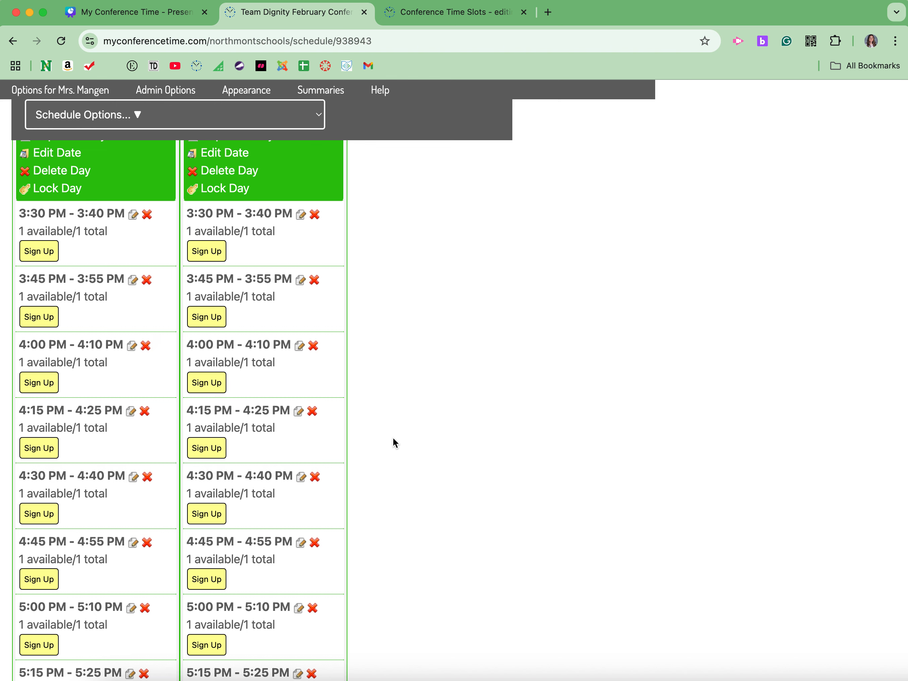
scroll(393, 443, down, 1)
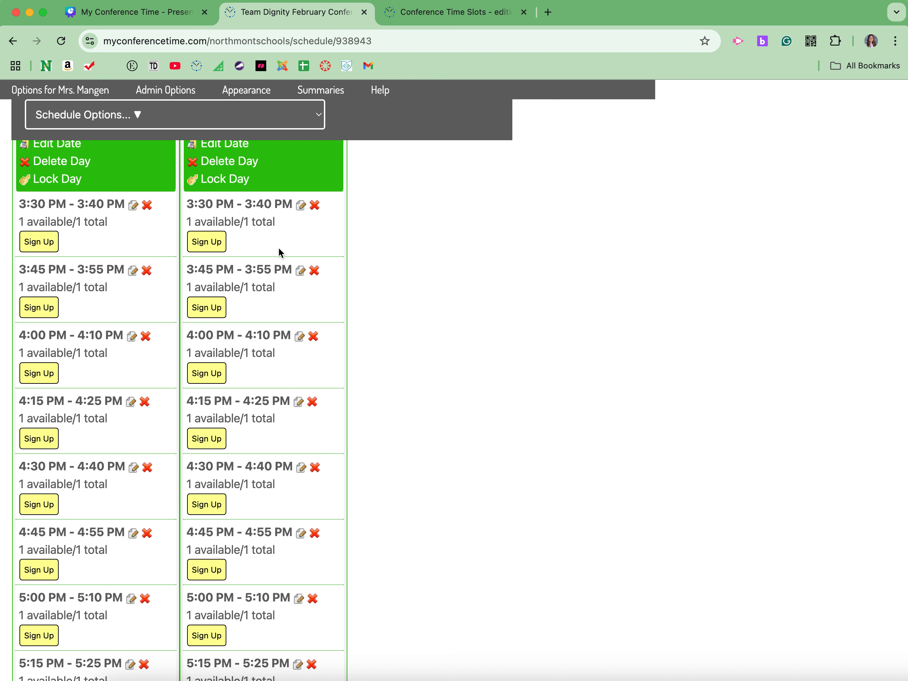
scroll(428, 400, down, 3)
scroll(430, 403, up, 5)
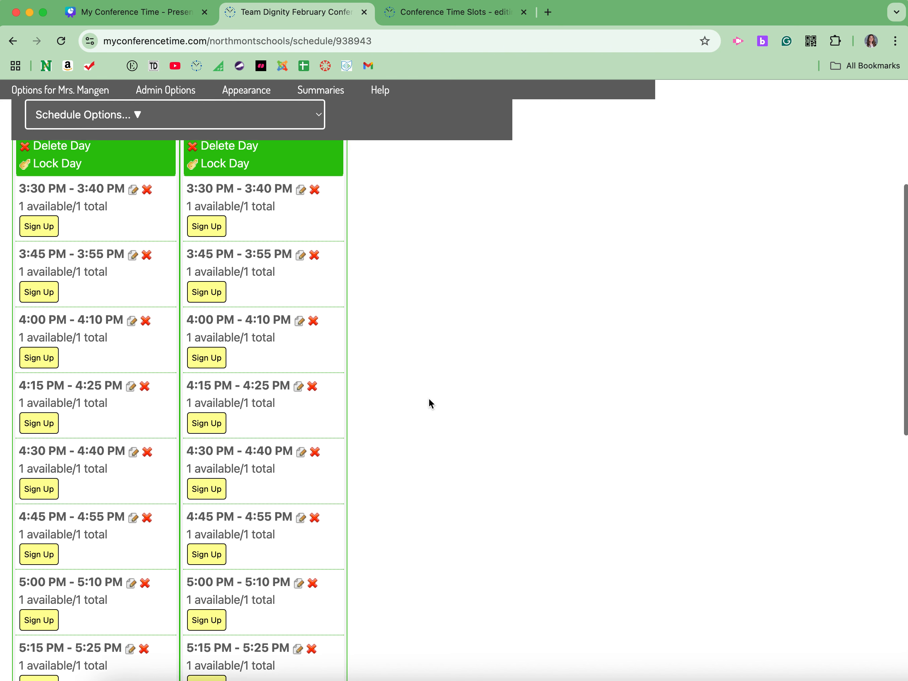
scroll(429, 399, up, 2)
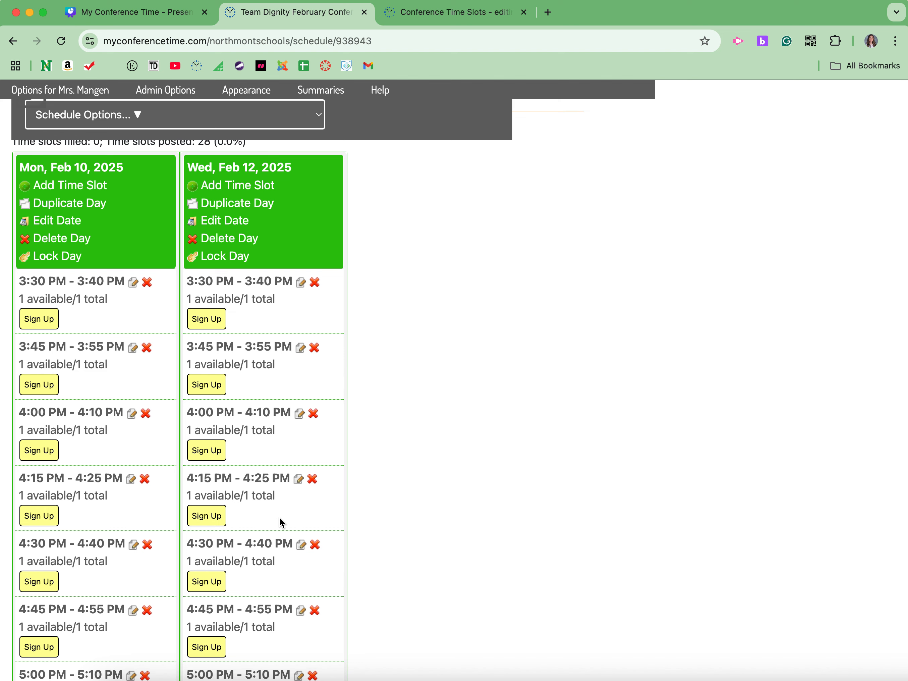
Step: Open the Wed, Feb 12 slot of 3:30 PM - 3:40 PM for editing and set its number of openings to 2
click(302, 283)
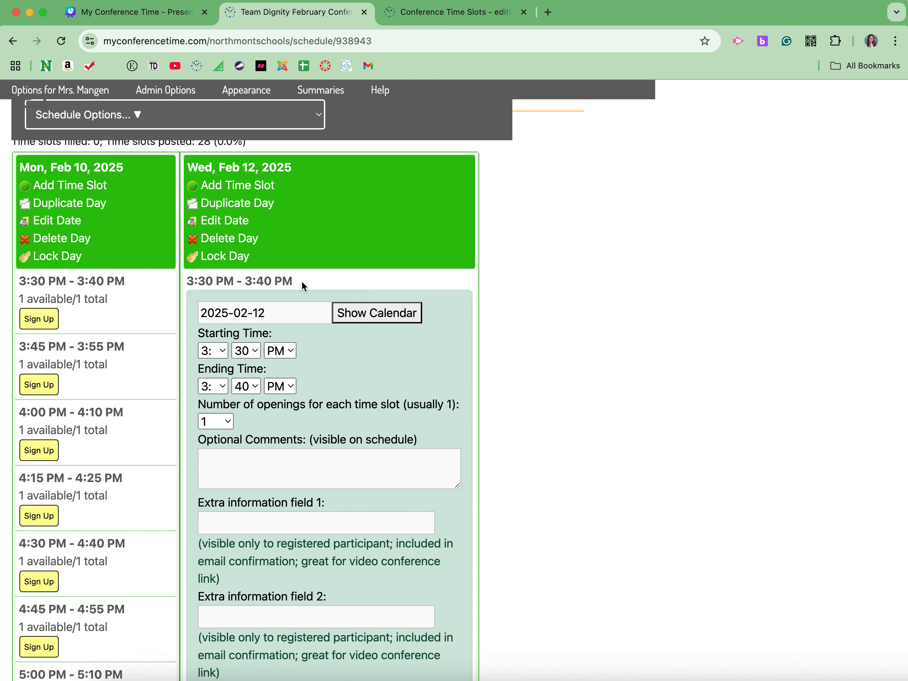
scroll(439, 430, down, 4)
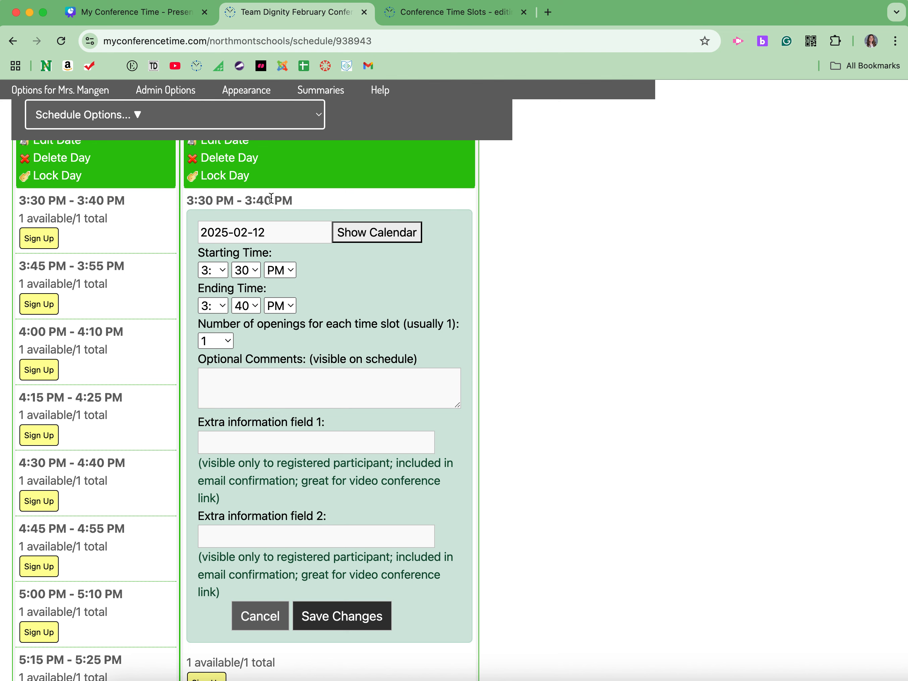
click(216, 340)
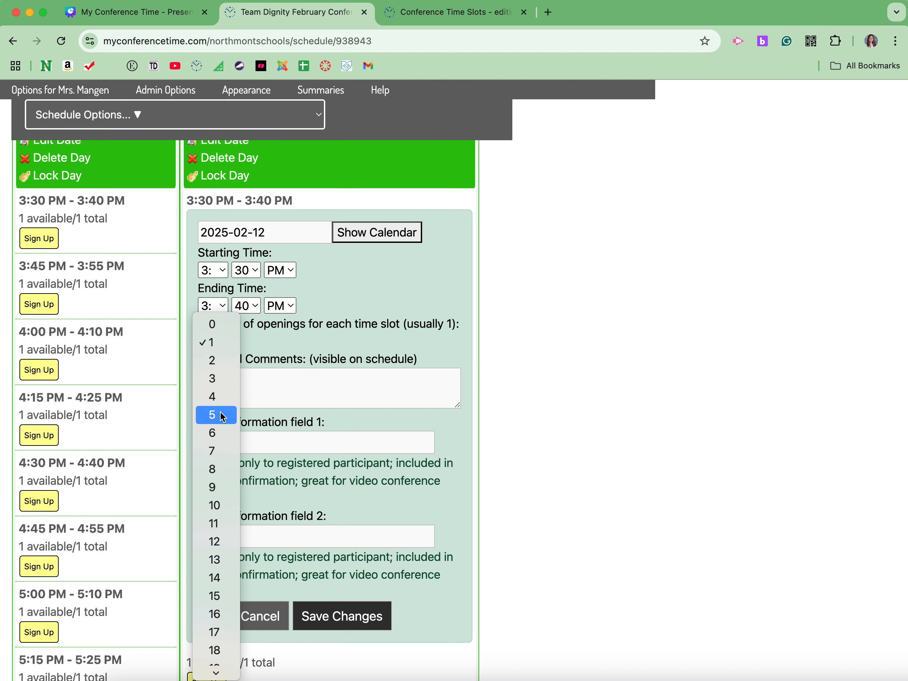
scroll(223, 585, down, 6)
scroll(223, 585, up, 3)
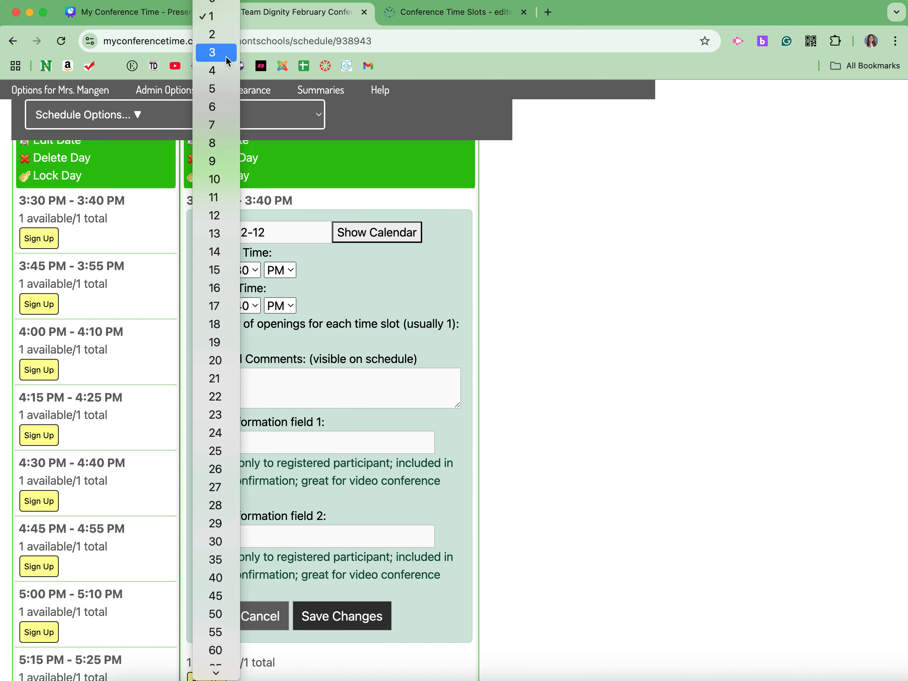
click(219, 40)
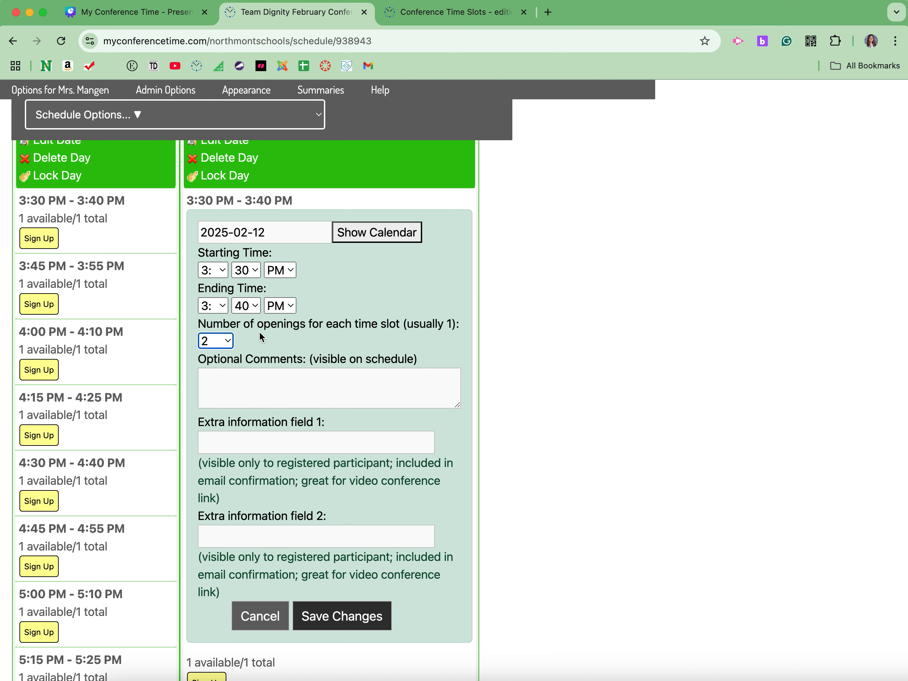
Step: Reset the Wed, Feb 12 3:30 PM slot's number of openings to 1 and cancel the edit
click(216, 340)
click(214, 324)
click(259, 616)
Step: Open the sign-up form for the Mon, Feb 10 slot of 3:30 PM - 3:40 PM and examine its student, parent and confirmation email fields
scroll(303, 477, down, 8)
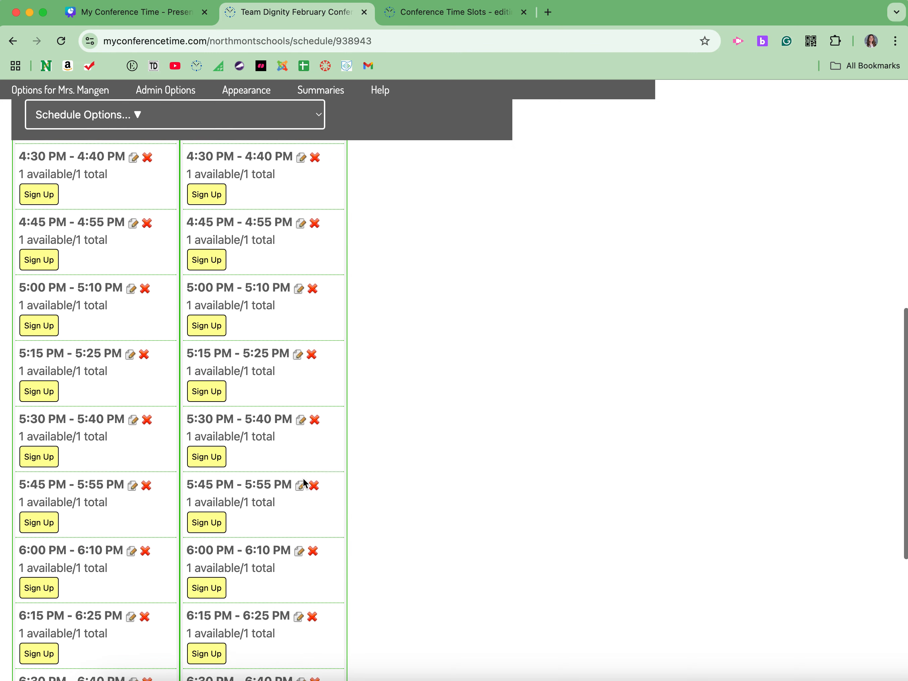
scroll(303, 477, up, 11)
scroll(99, 430, up, 4)
scroll(99, 432, down, 6)
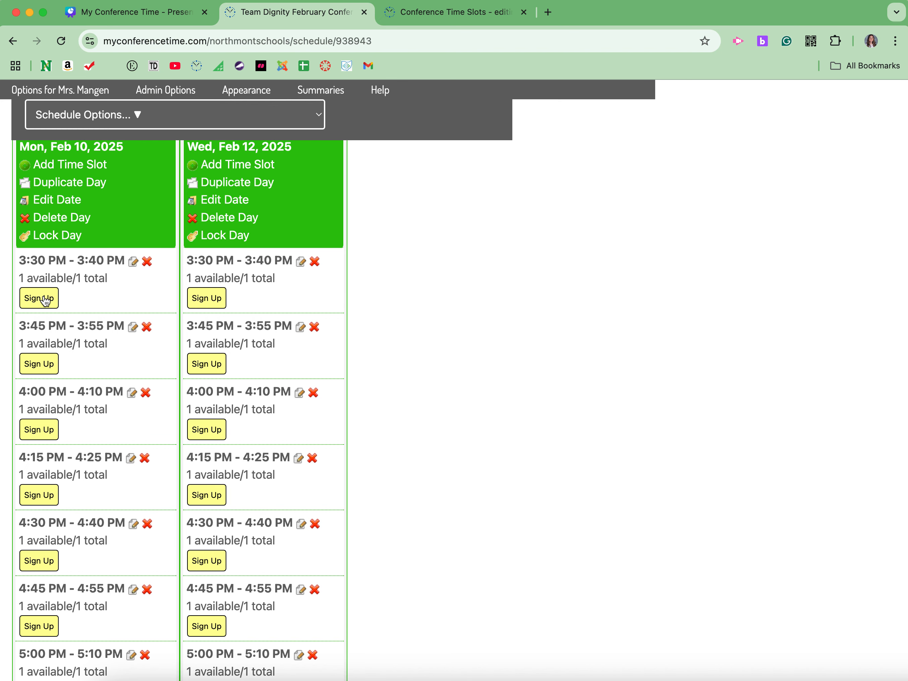
click(45, 299)
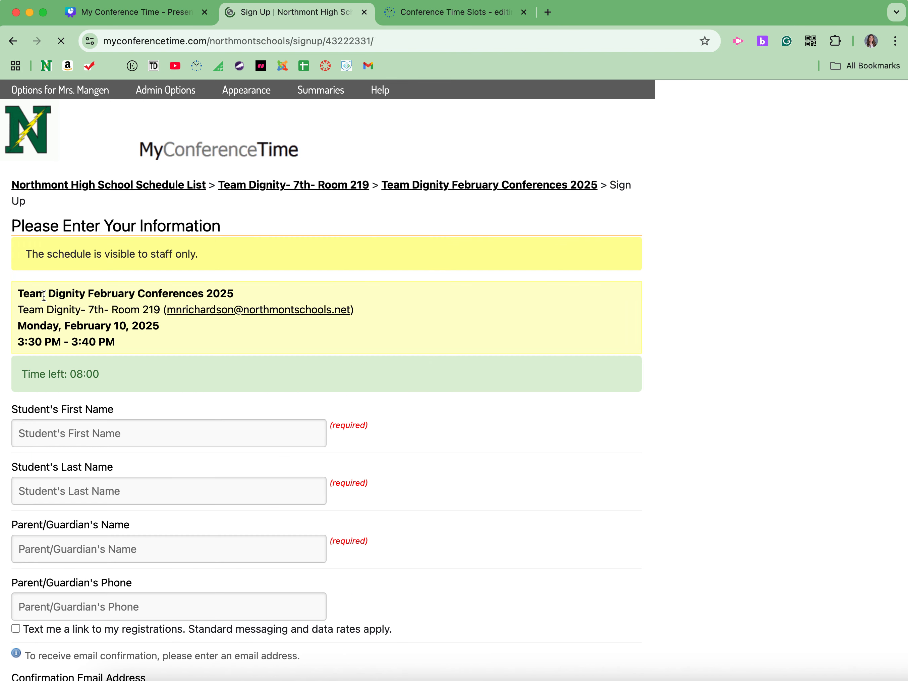
scroll(193, 362, down, 3)
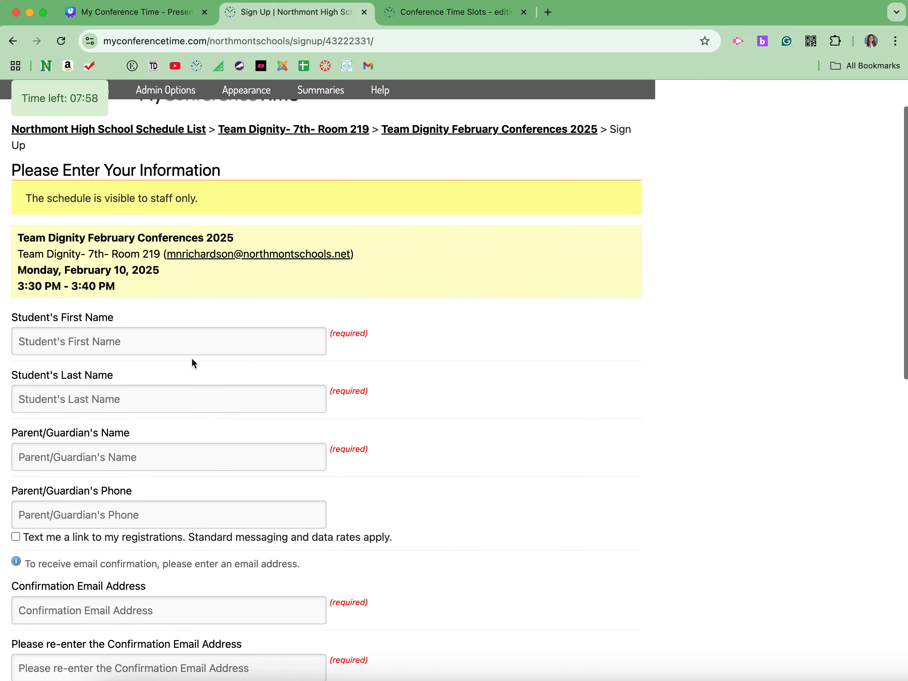
scroll(327, 393, down, 2)
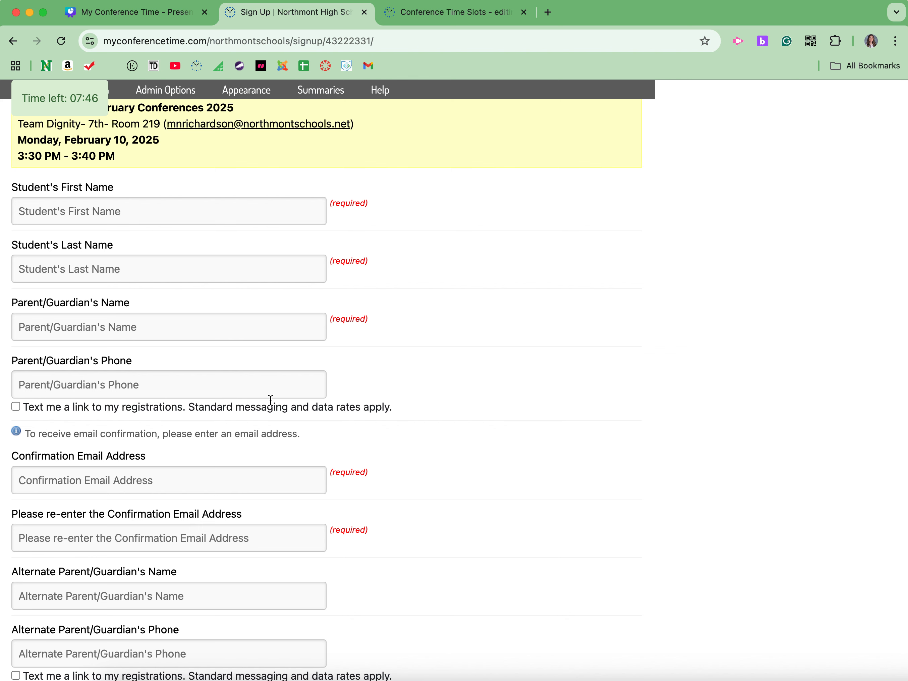
click(254, 476)
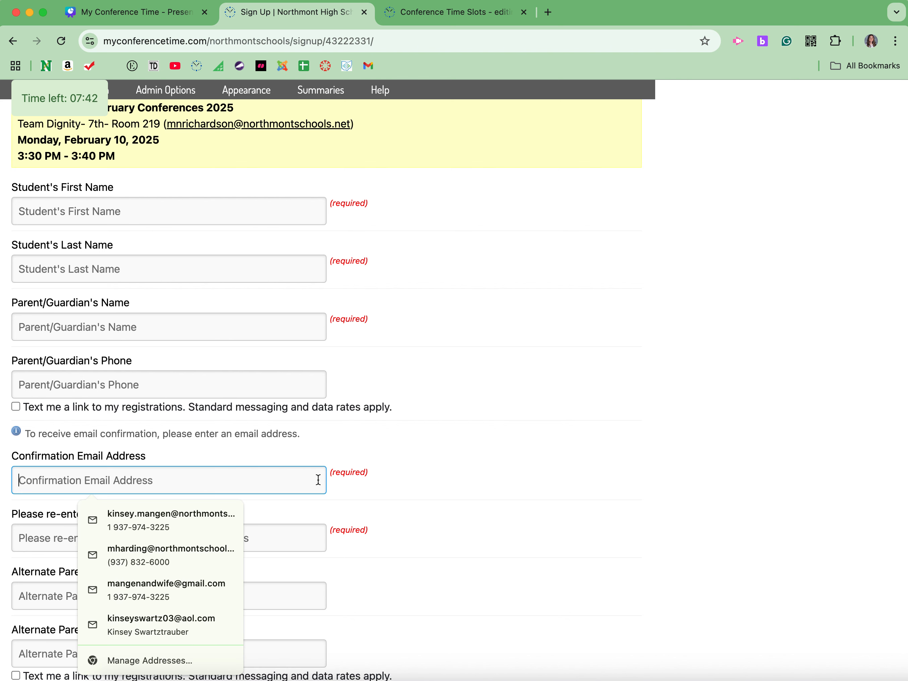
click(375, 477)
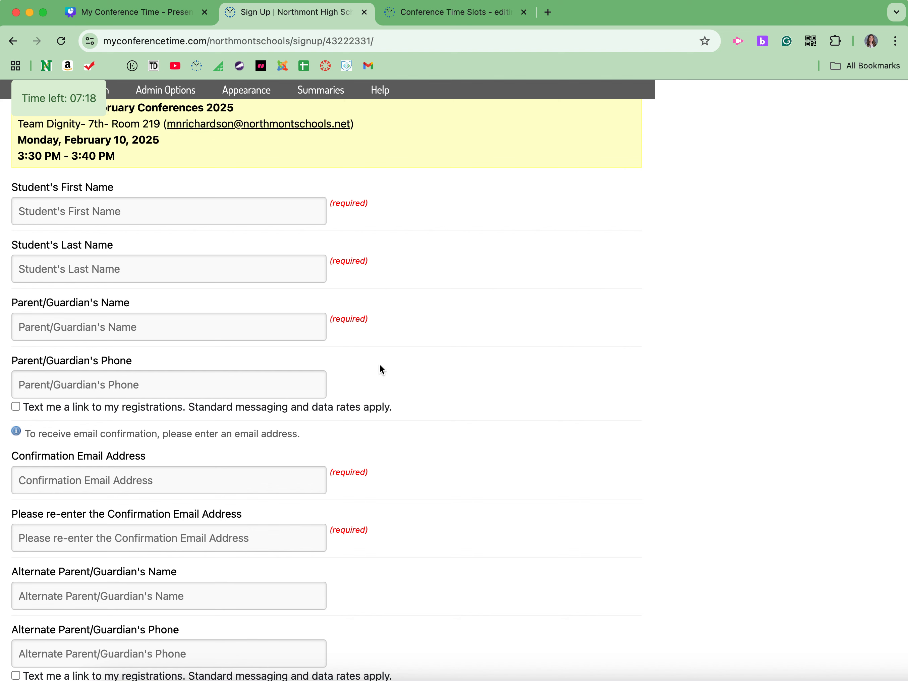
Step: Review the sign-up form's alternate contact fields, comments and terms, and cancel the registration without submitting it
scroll(380, 363, down, 2)
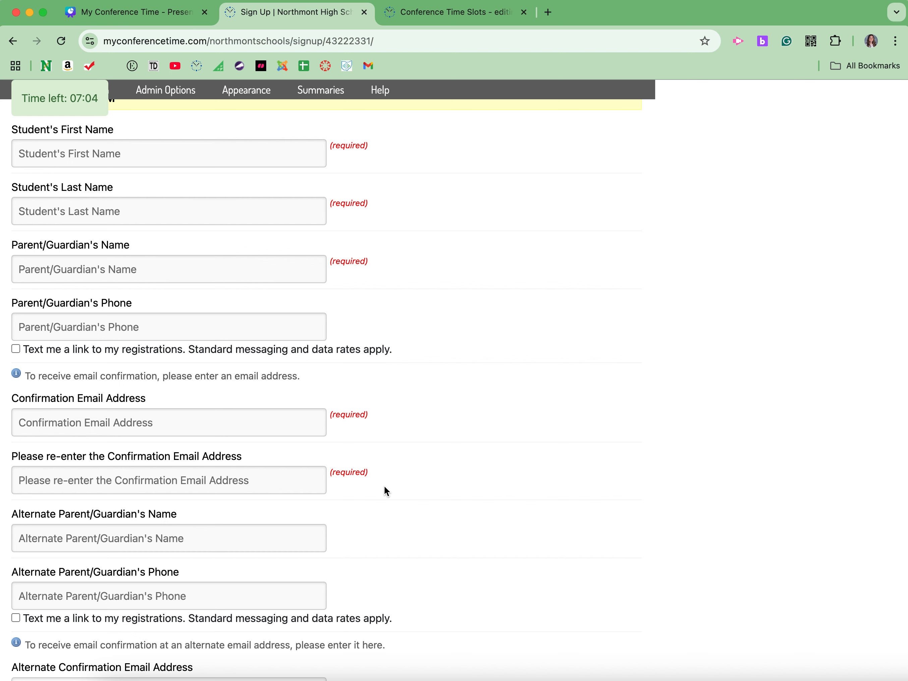
scroll(384, 485, down, 5)
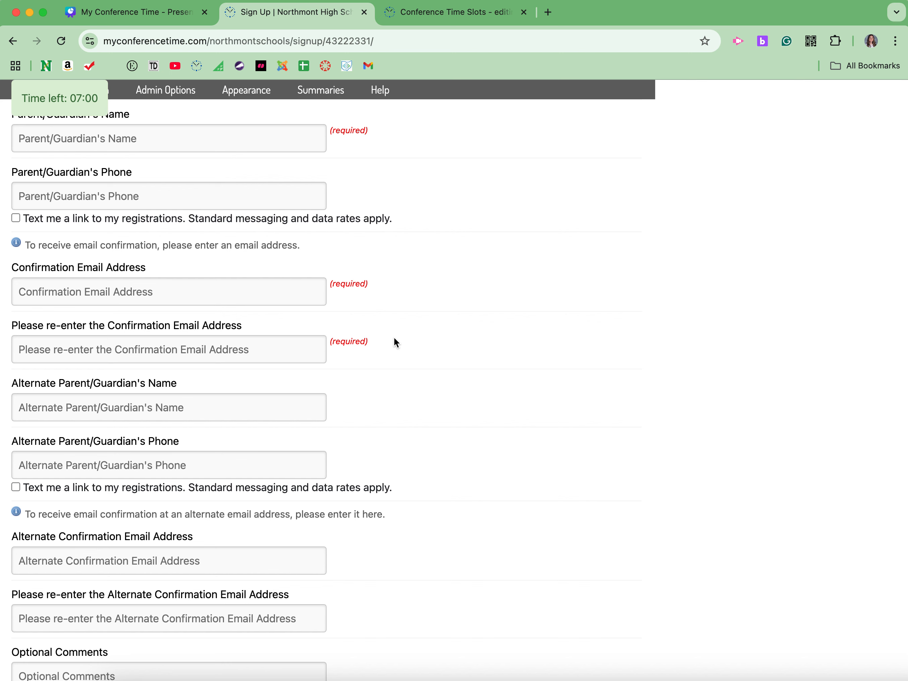
scroll(401, 333, down, 1)
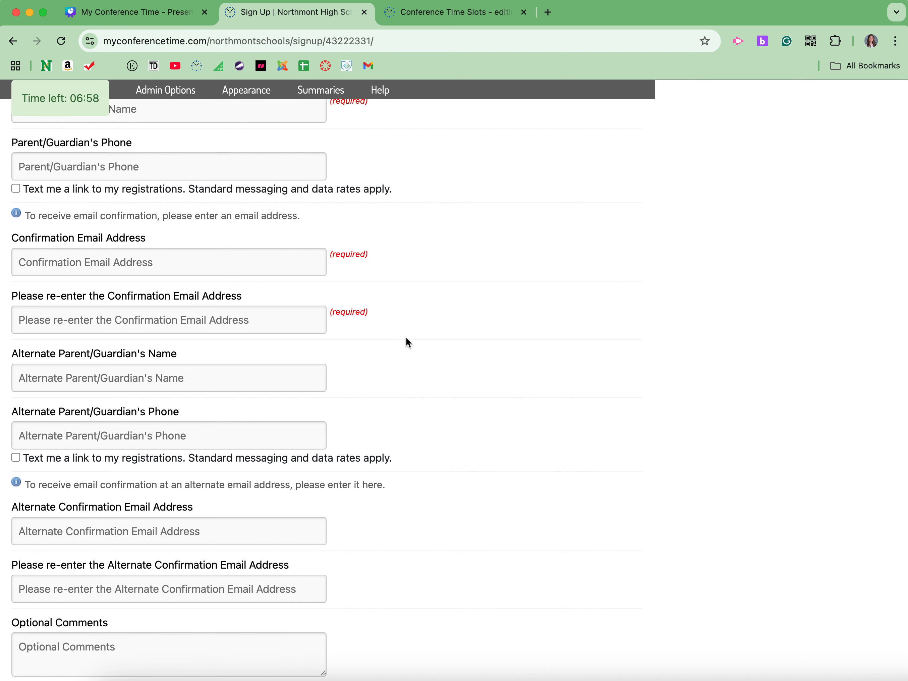
scroll(406, 337, down, 10)
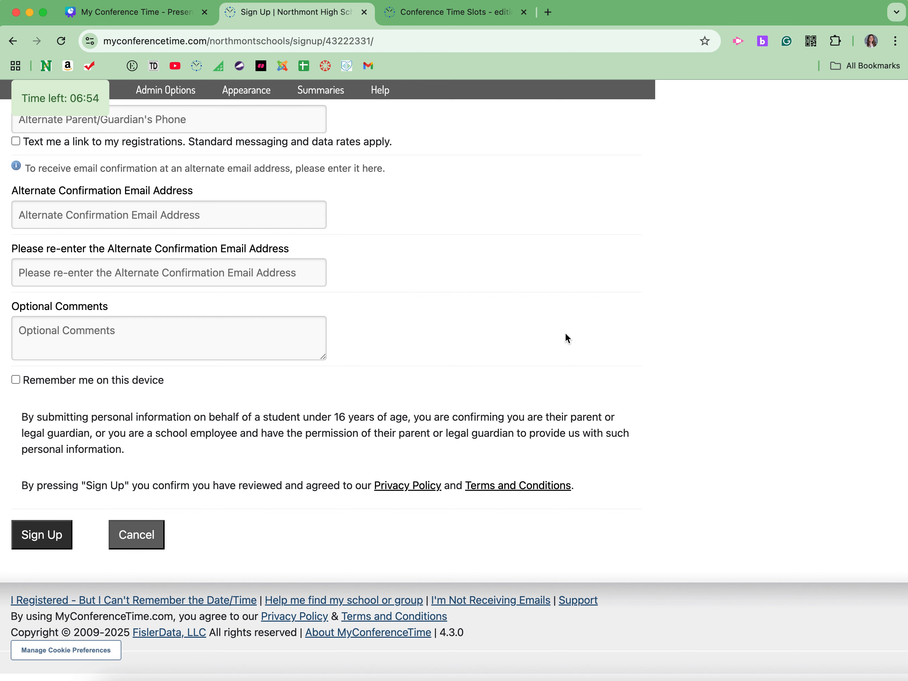
scroll(565, 332, up, 8)
scroll(565, 333, up, 10)
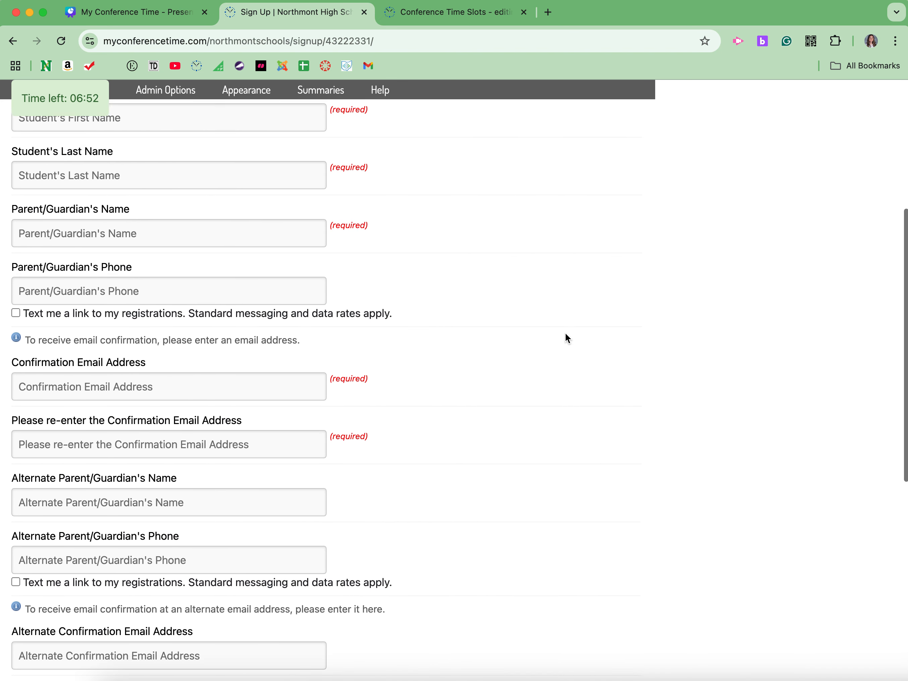
scroll(565, 332, up, 1)
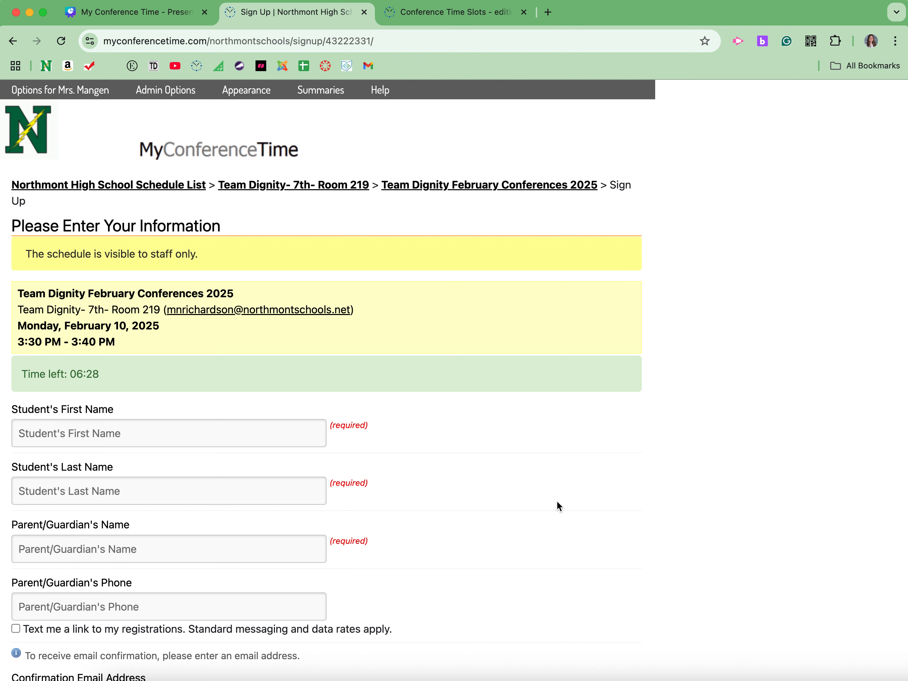
scroll(557, 500, down, 3)
scroll(557, 500, down, 3)
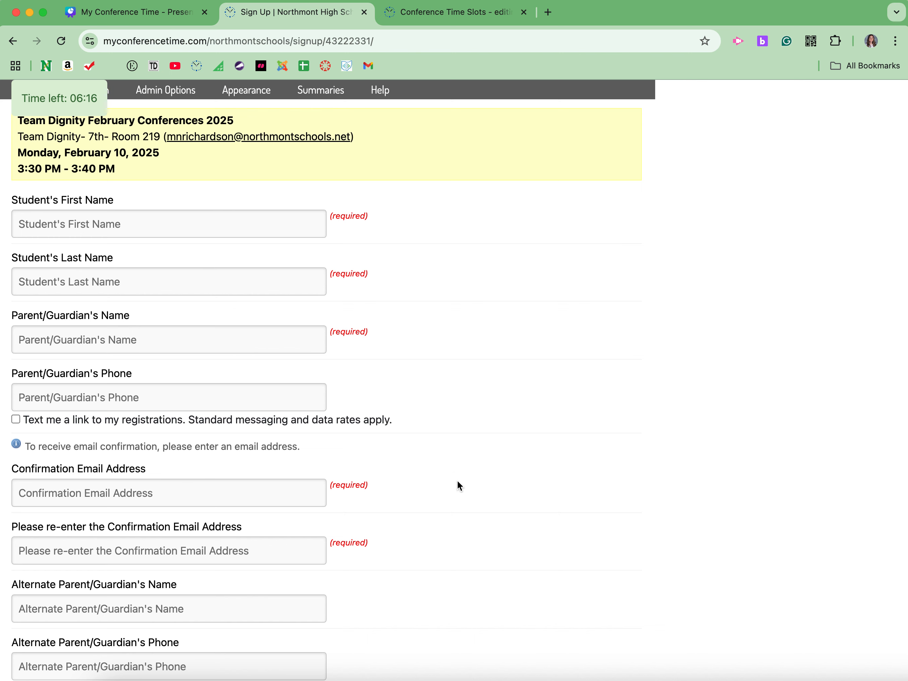
scroll(458, 484, down, 2)
scroll(457, 481, down, 10)
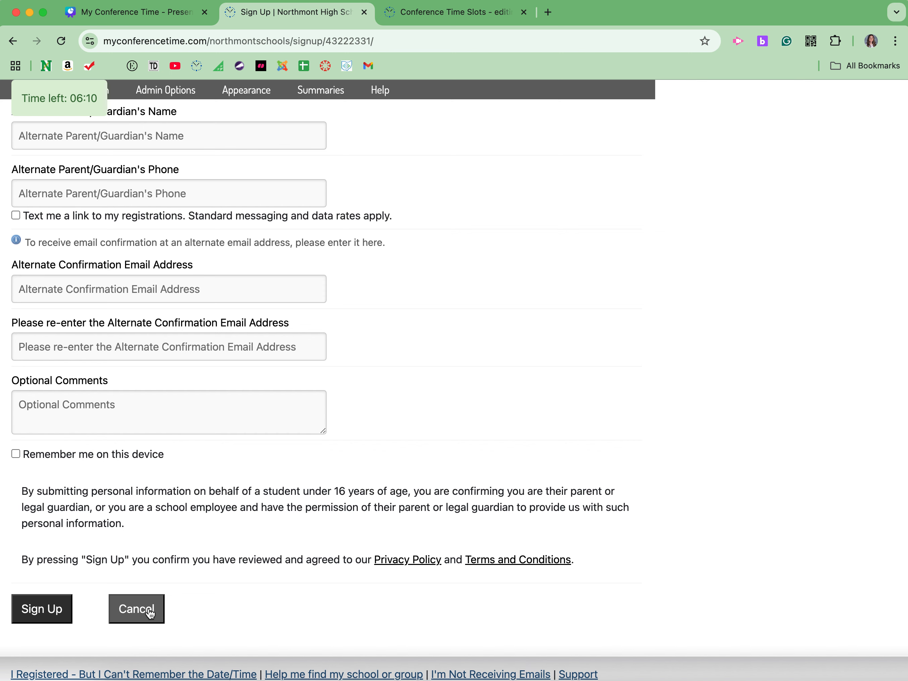
click(130, 610)
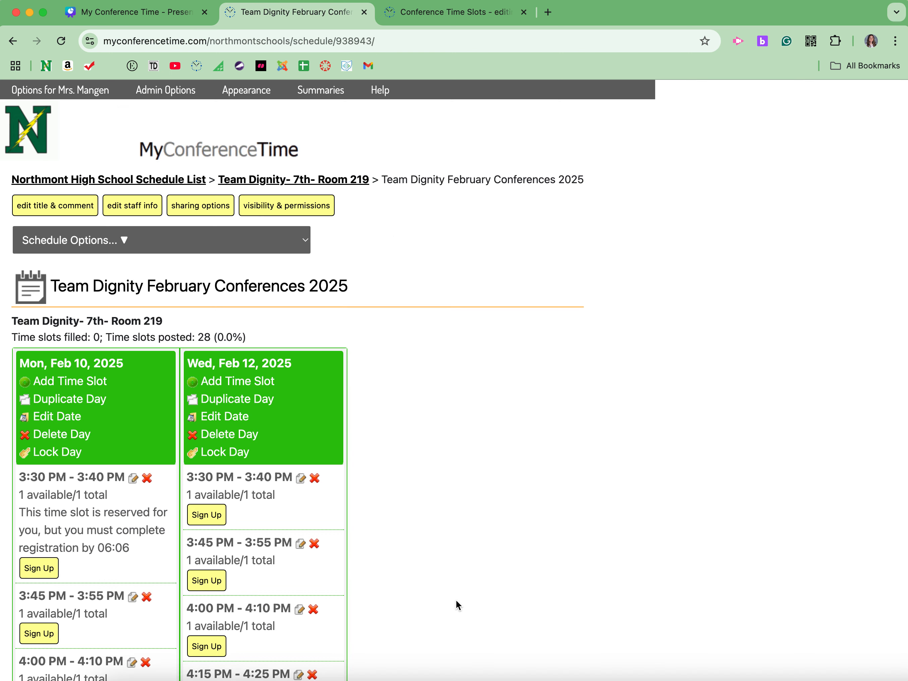
scroll(456, 604, down, 3)
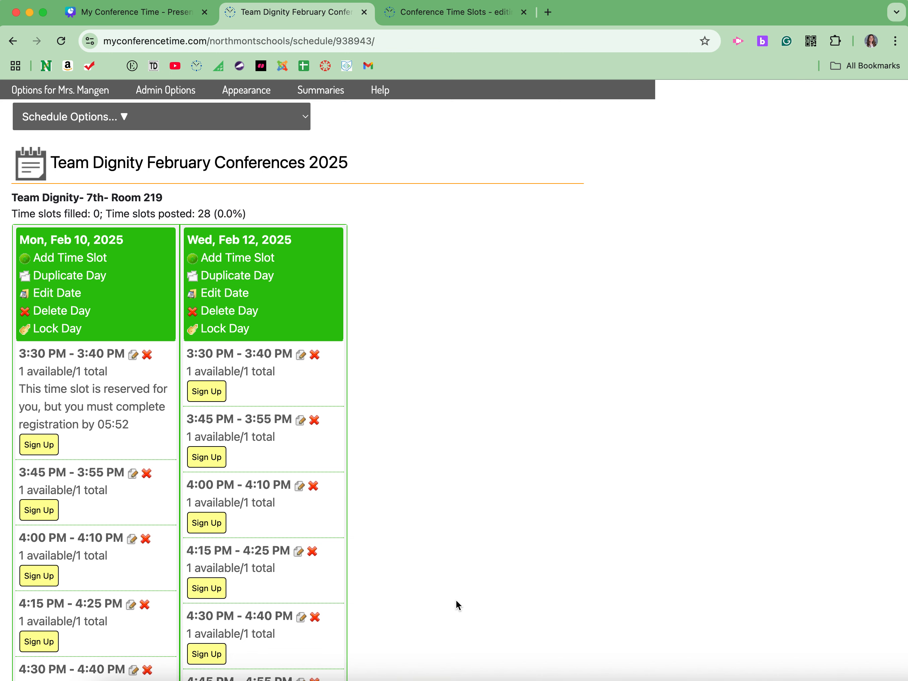
scroll(458, 605, down, 3)
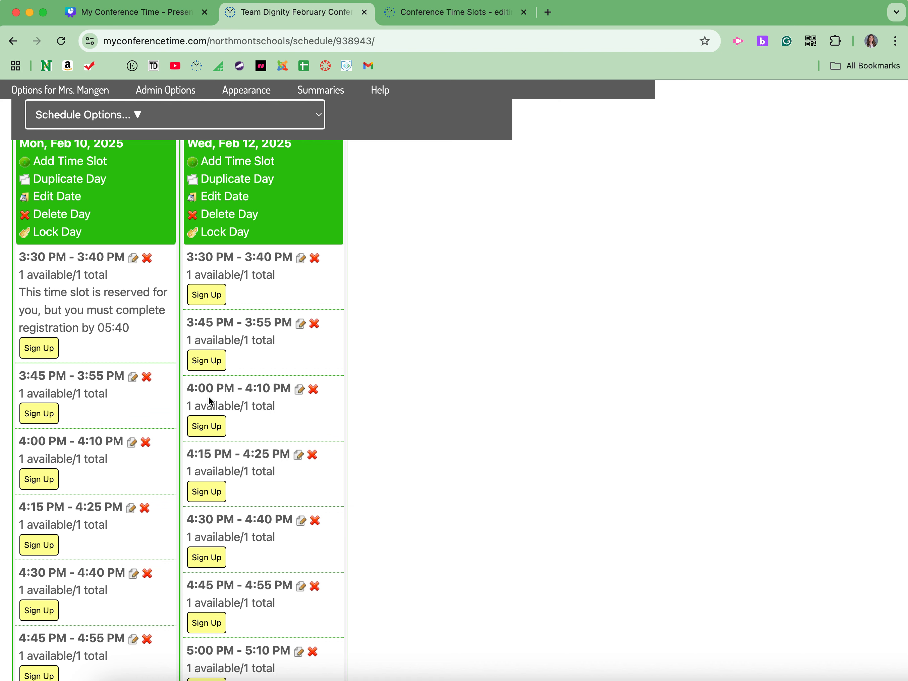
scroll(257, 411, up, 4)
scroll(392, 460, down, 4)
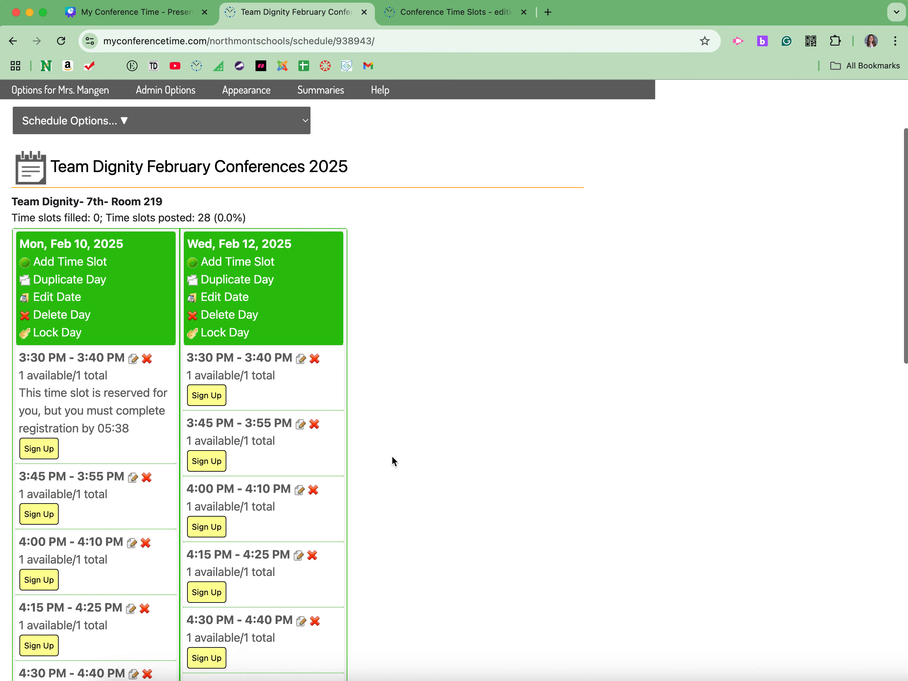
scroll(393, 461, up, 2)
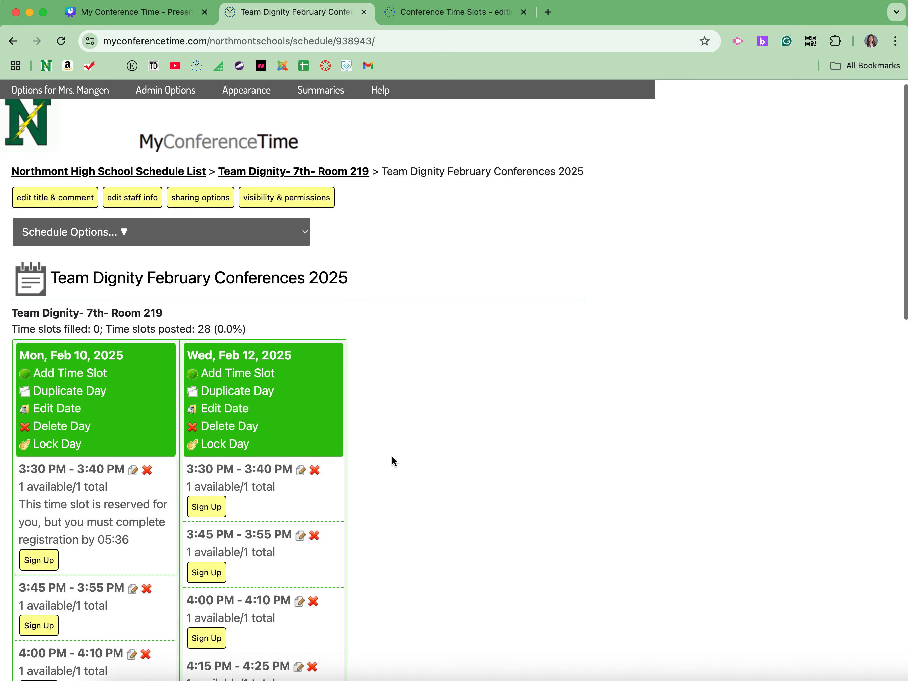